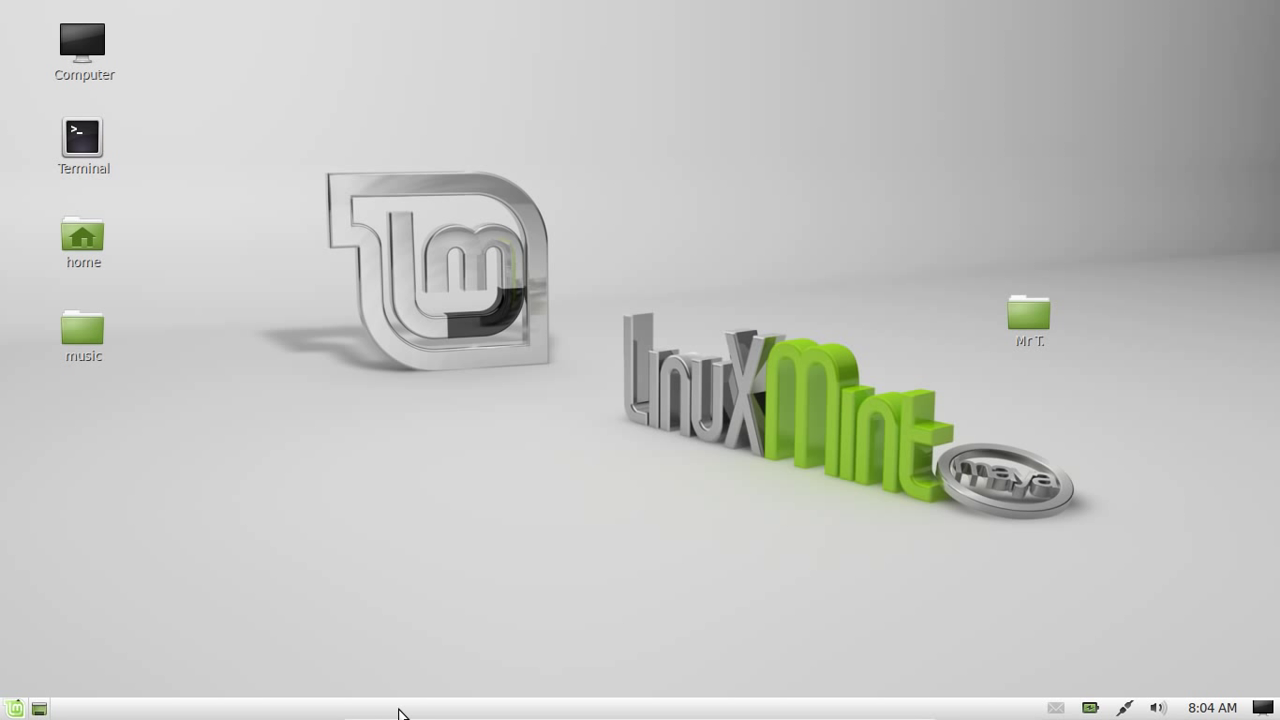
Launch Brasero Disc Burner from the Menu's Sound & Video section.
click(12, 707)
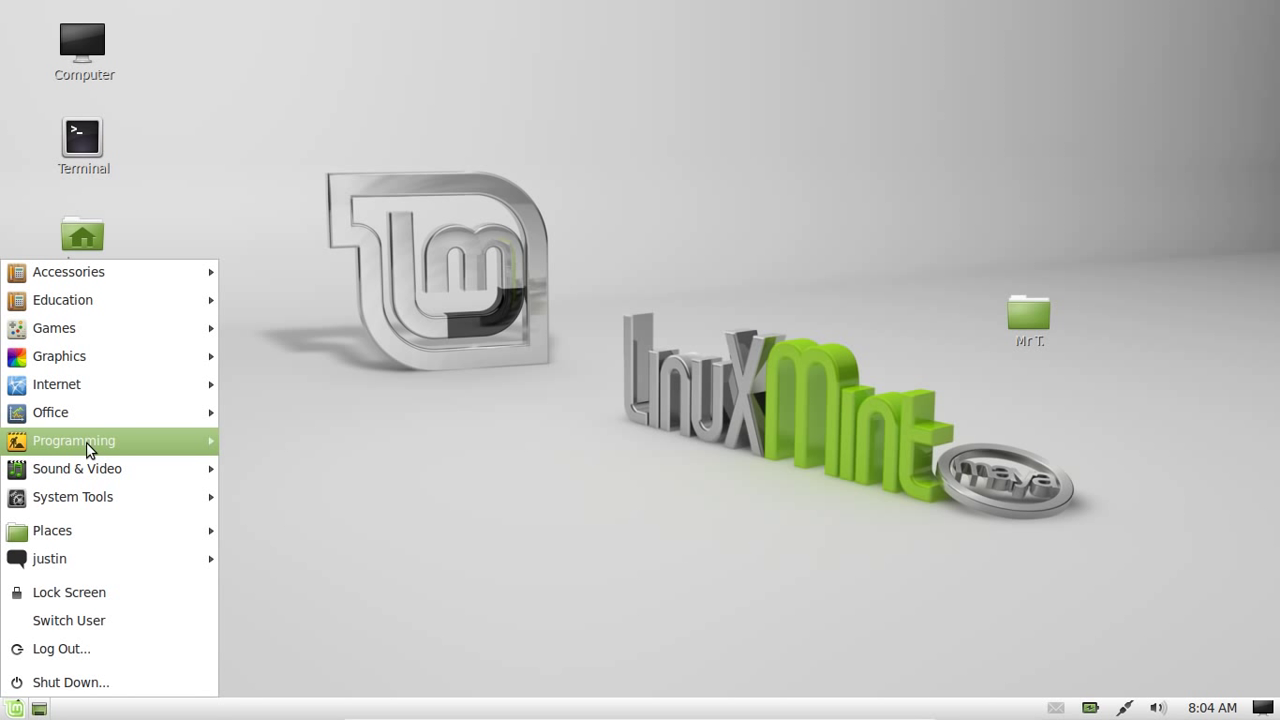
mouse_move(77, 468)
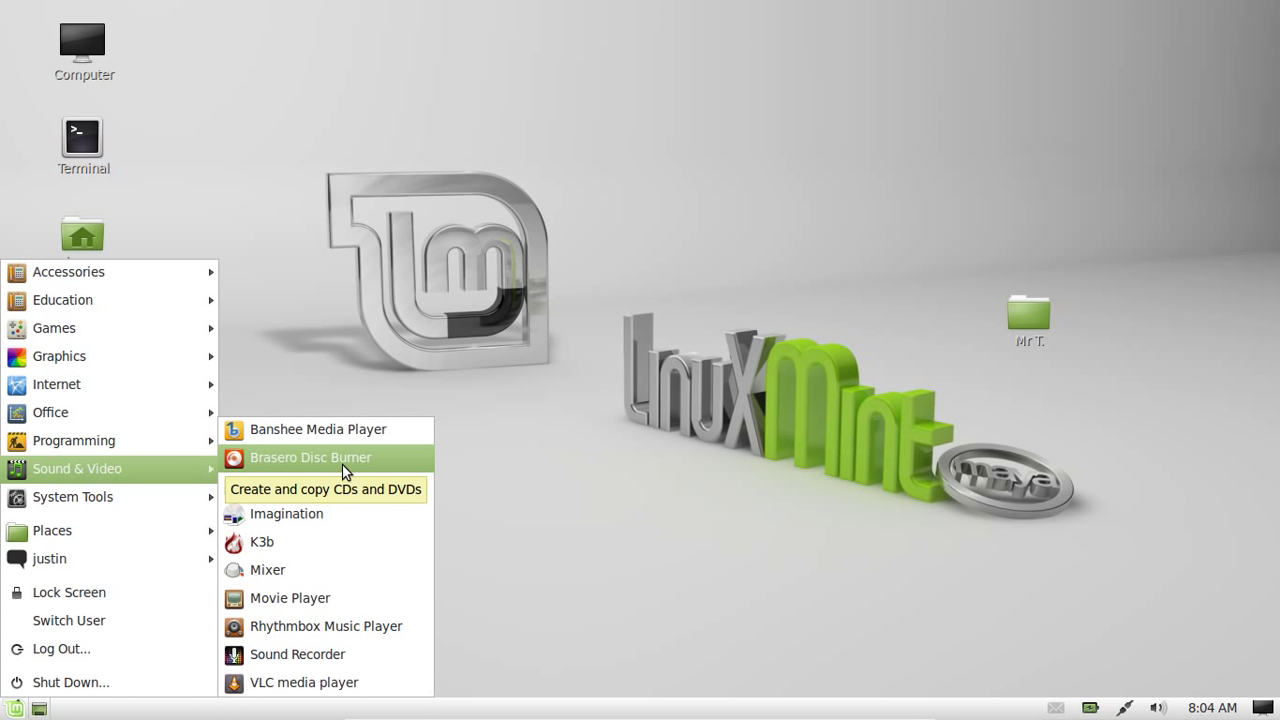
click(343, 470)
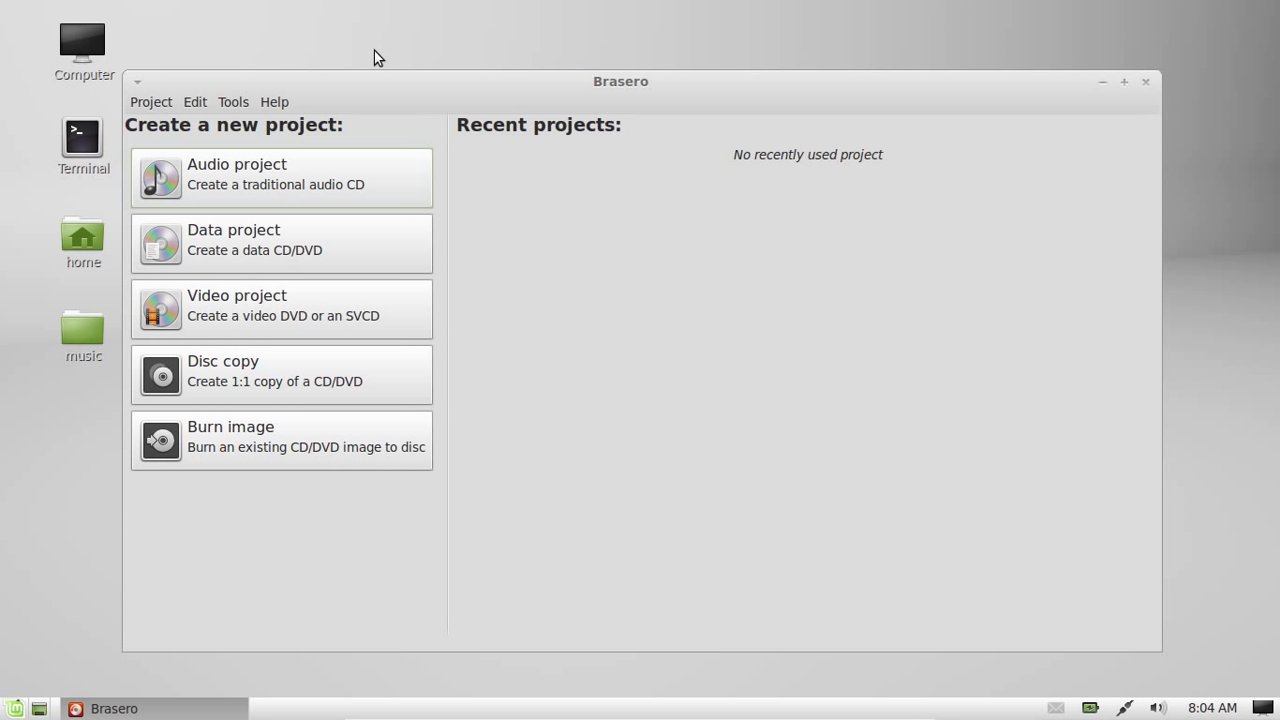
Nudge the Brasero window up slightly and start a new Audio project.
drag(384, 79, 399, 68)
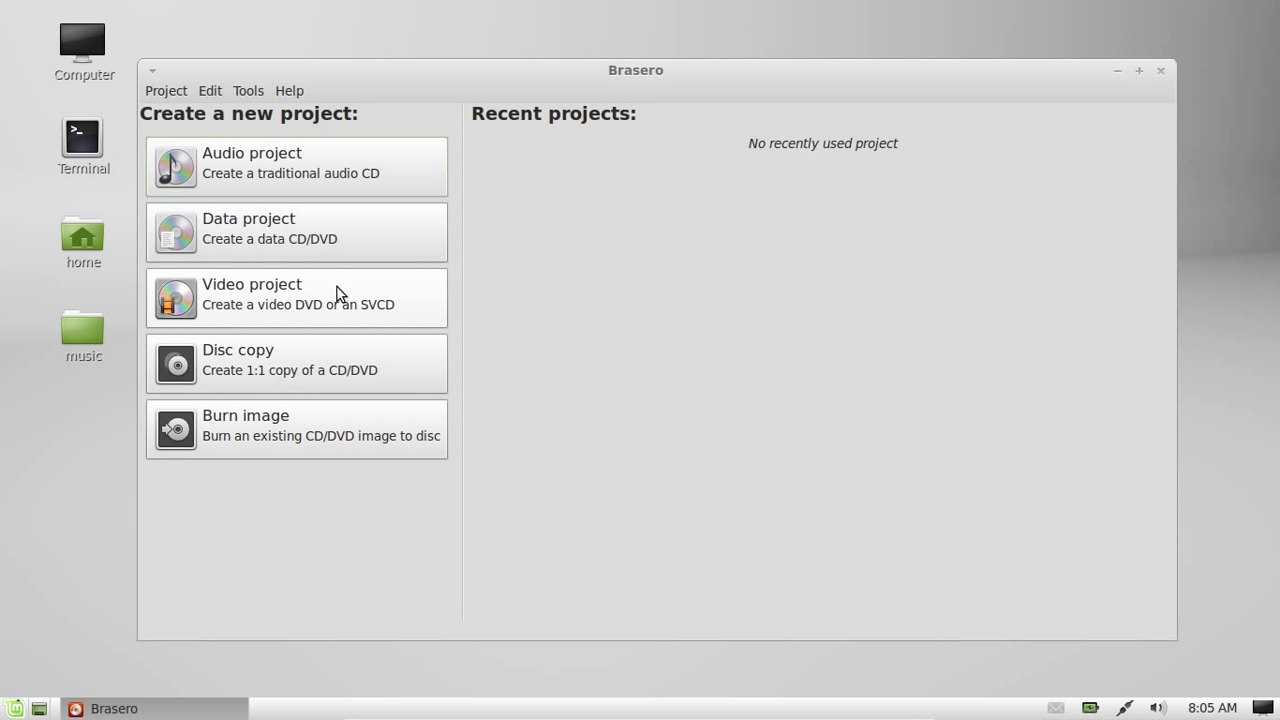
click(275, 186)
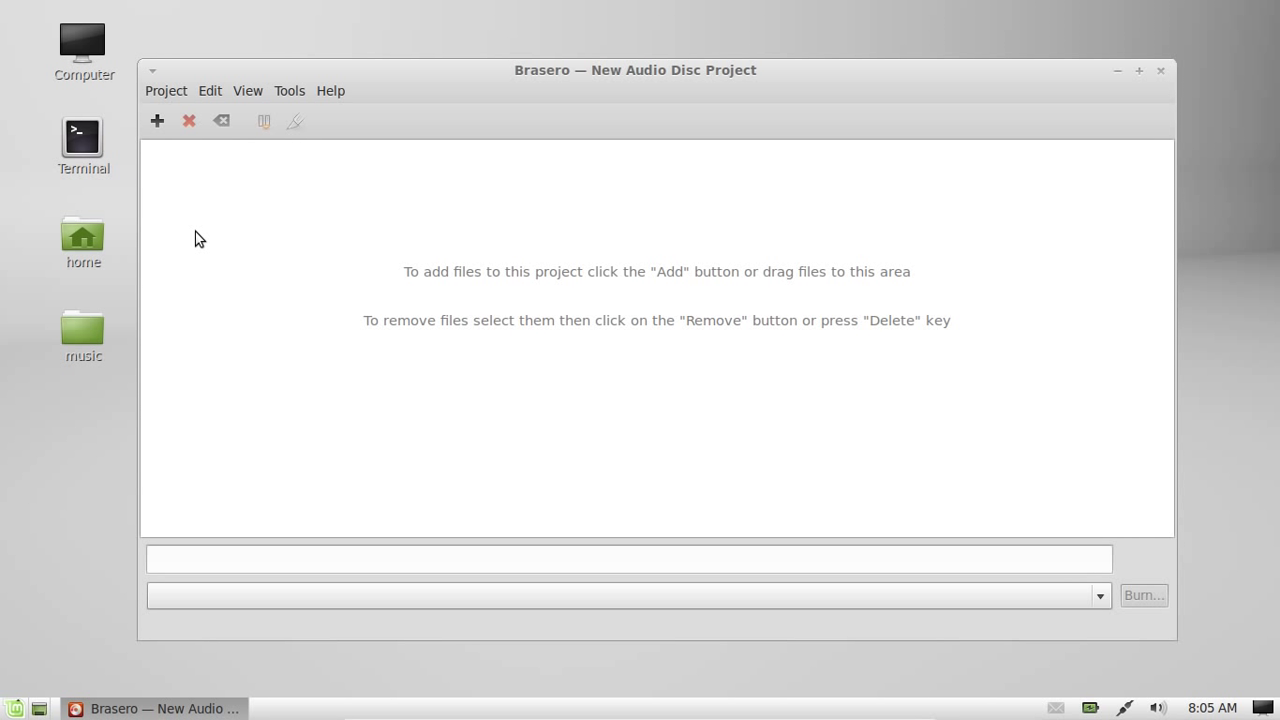
Add 1.mp3 from the Desktop music folder as track 01 (31 seconds).
click(157, 122)
click(340, 308)
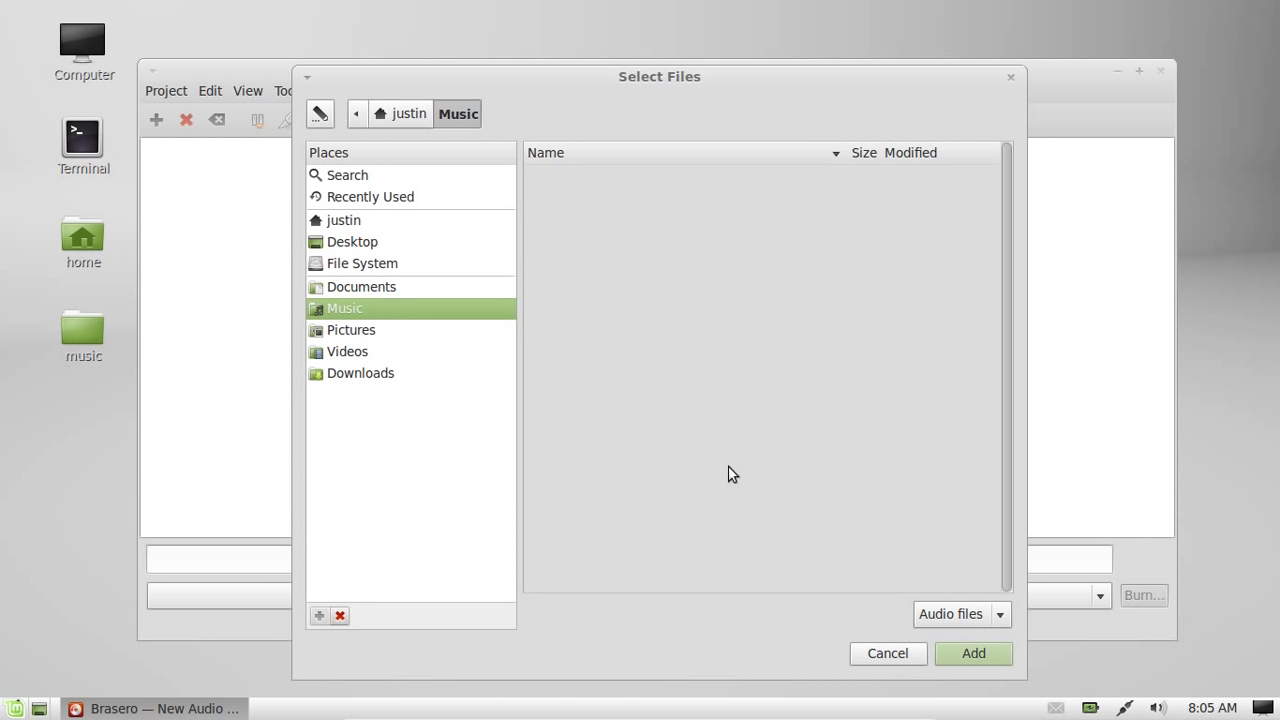
click(328, 244)
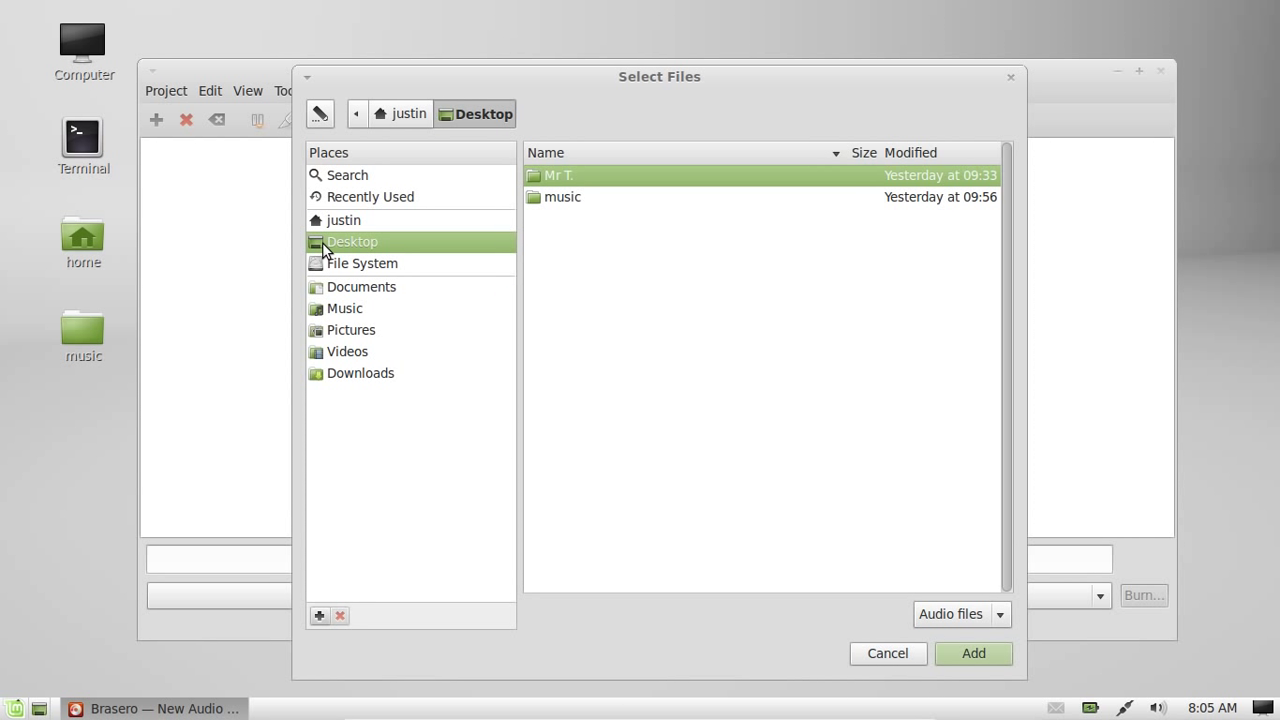
double_click(581, 200)
click(966, 655)
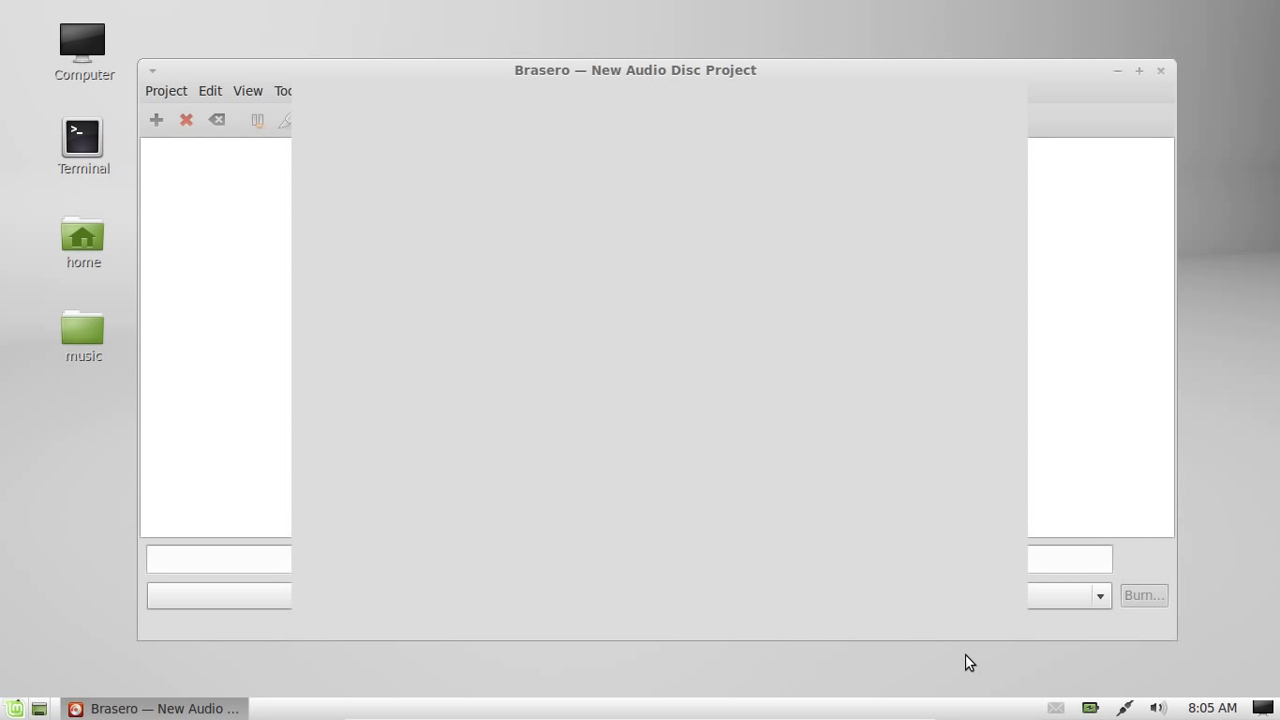
click(227, 204)
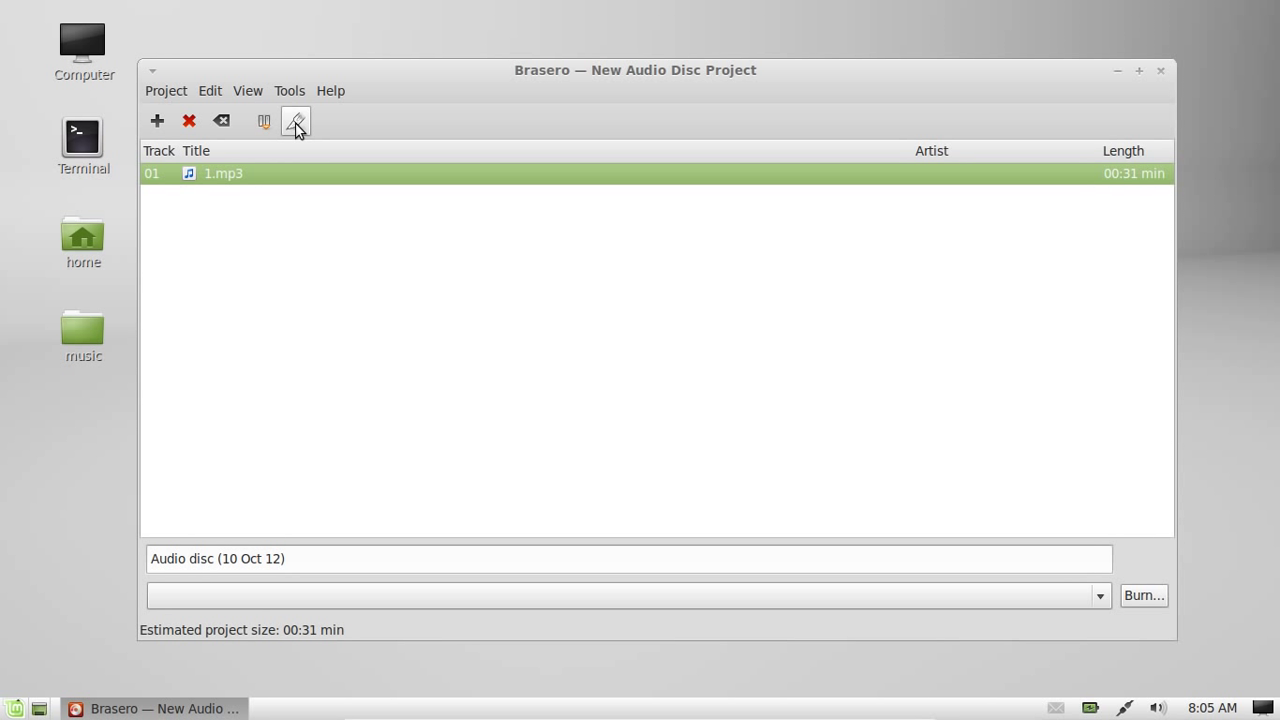
Look through the View, Tools and Project menus, then close Brasero and its project.
click(249, 91)
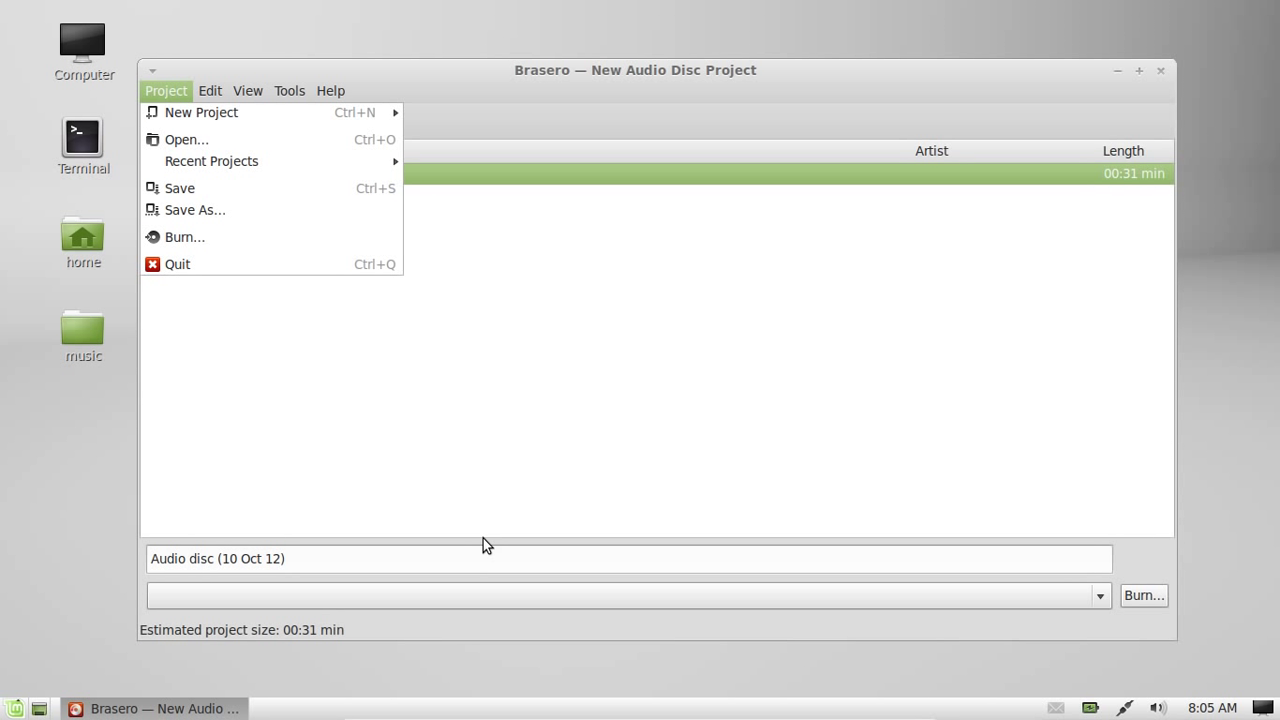
key(Escape)
click(1160, 72)
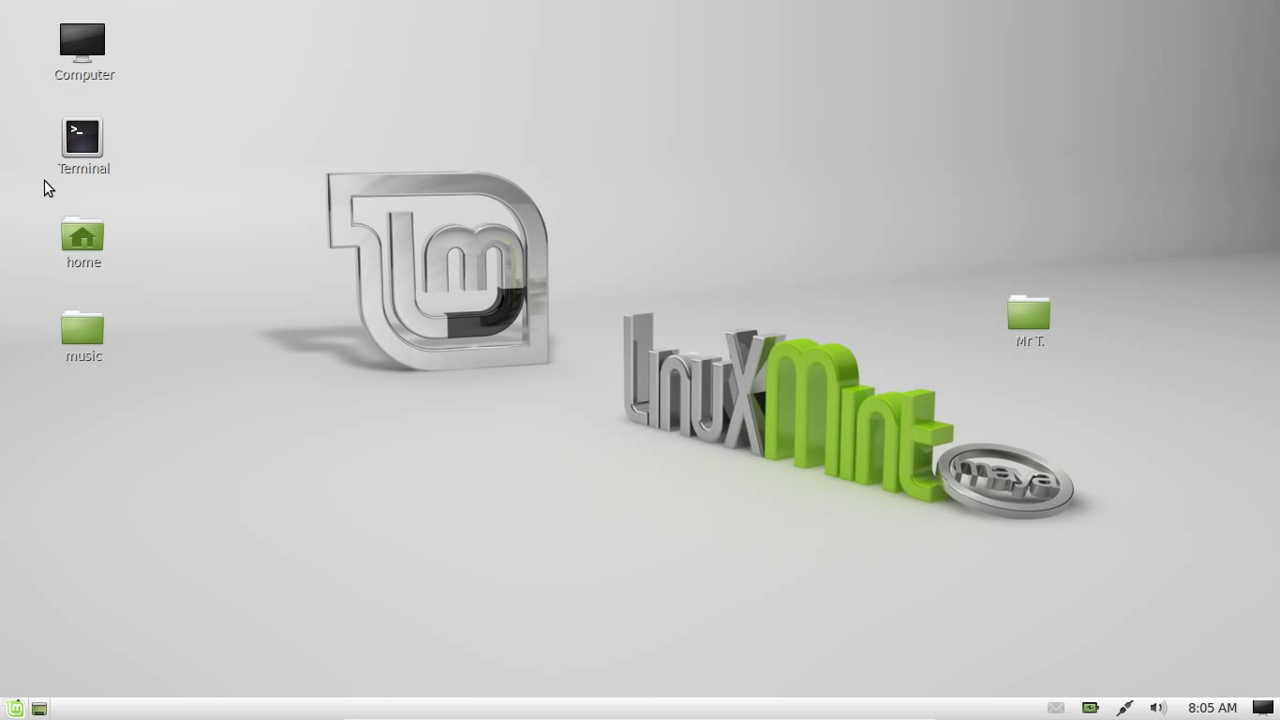
In a Terminal, run 'sudo apt-get install k3b' and authenticate with the administrator password.
double_click(74, 161)
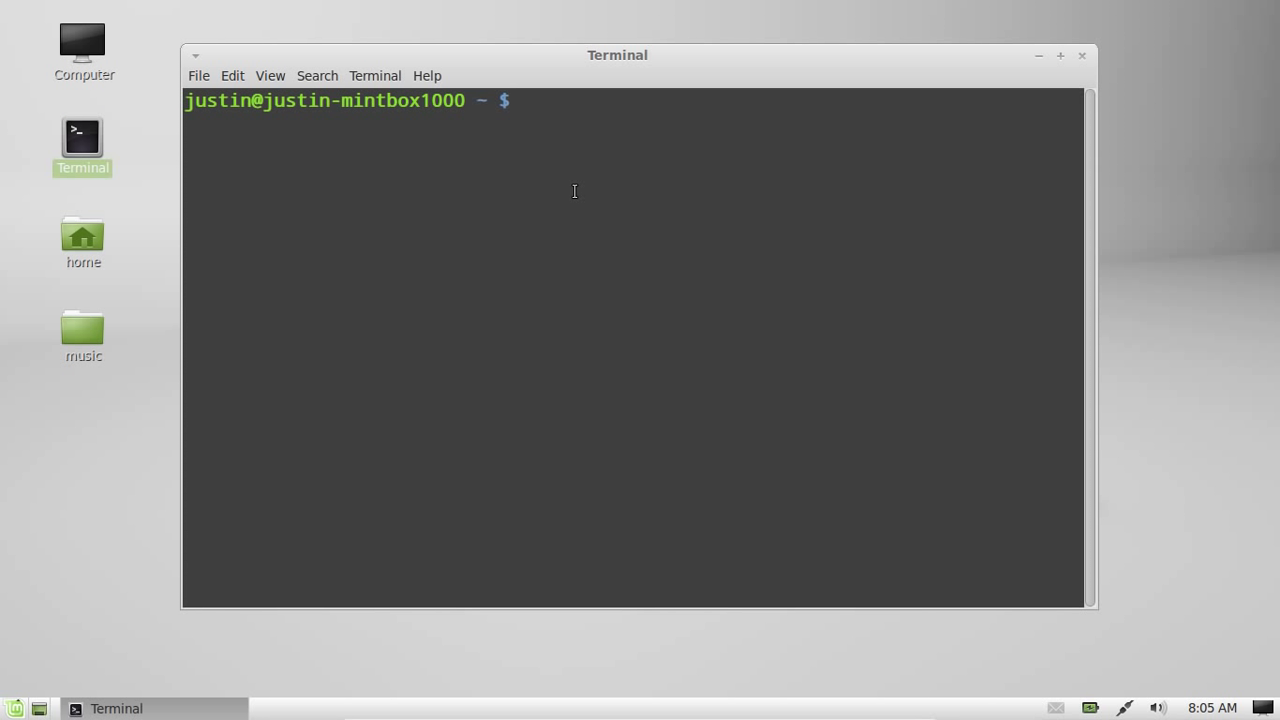
text(sudo apt-get )
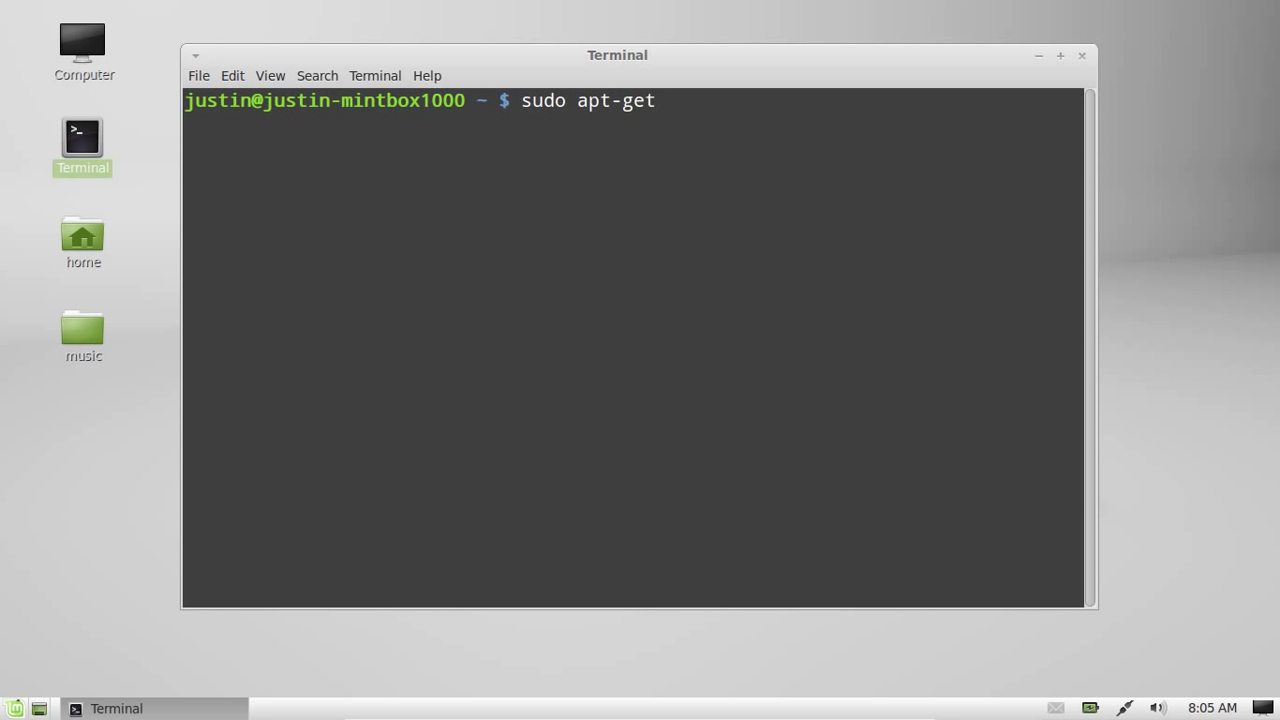
text(install )
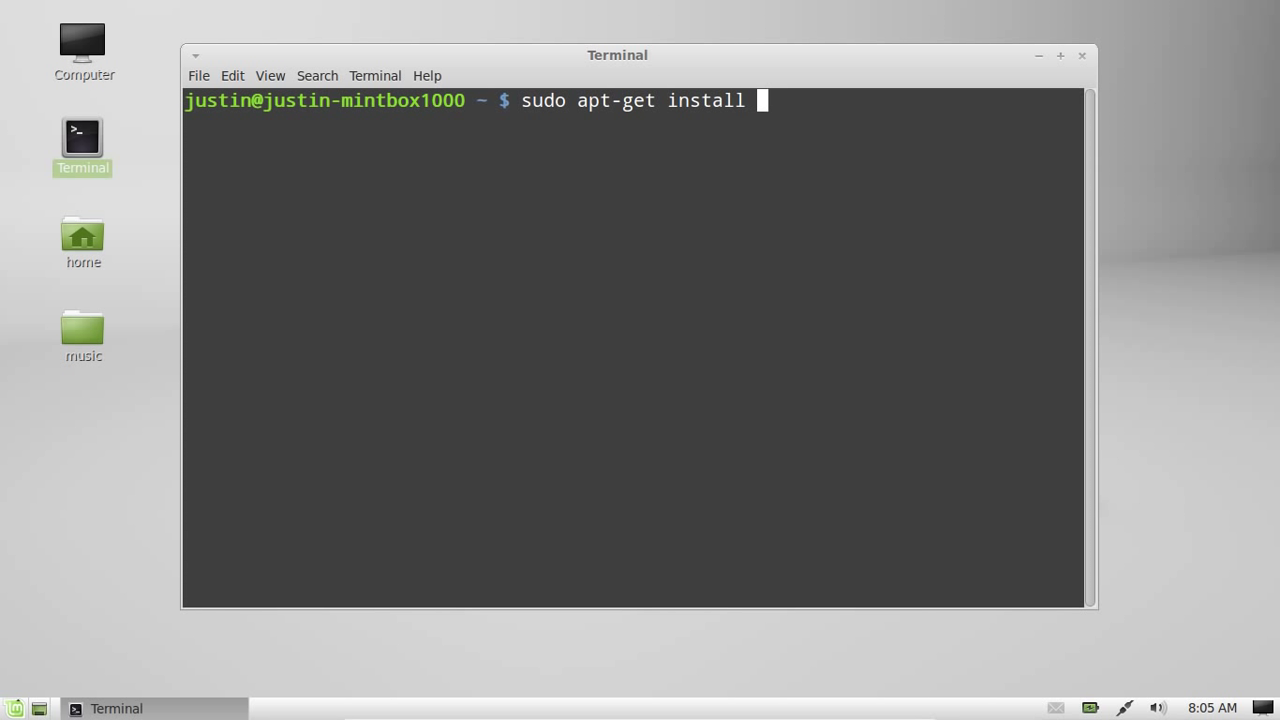
text(k)
text(3b)
key(Return)
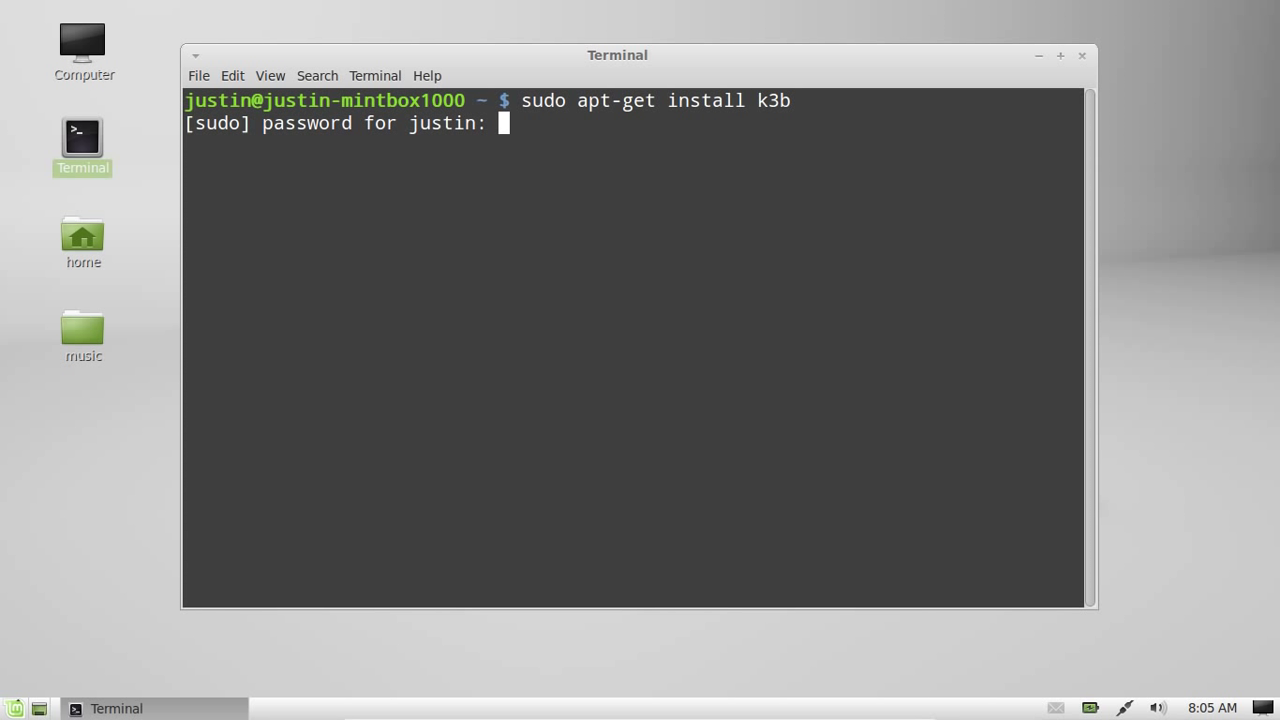
key(Return)
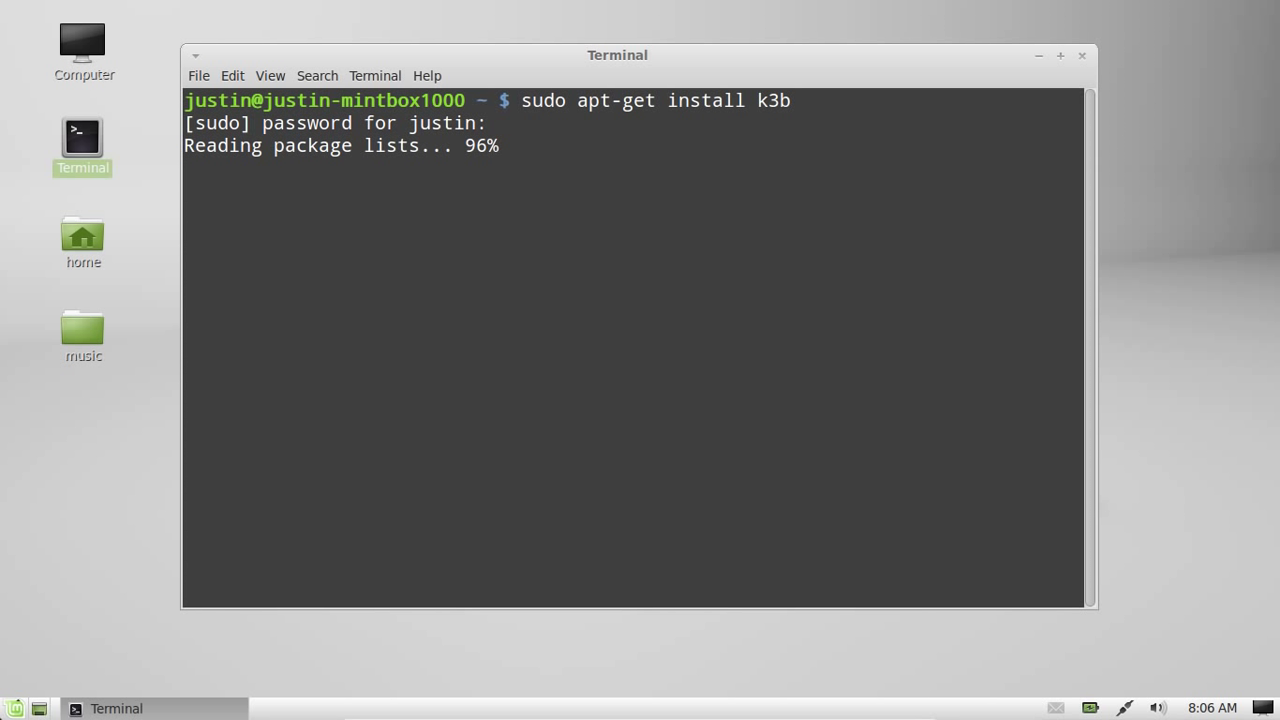
Launch K3b from the Menu's Sound & Video section.
click(14, 710)
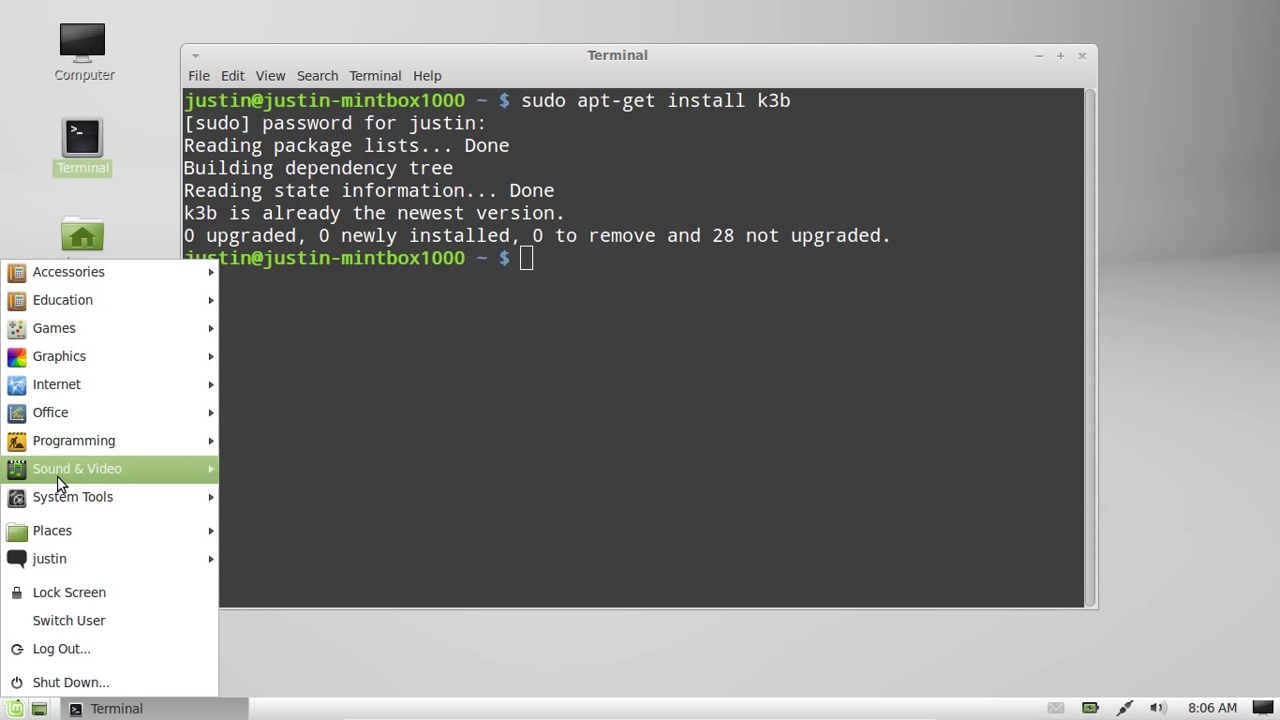
mouse_move(77, 468)
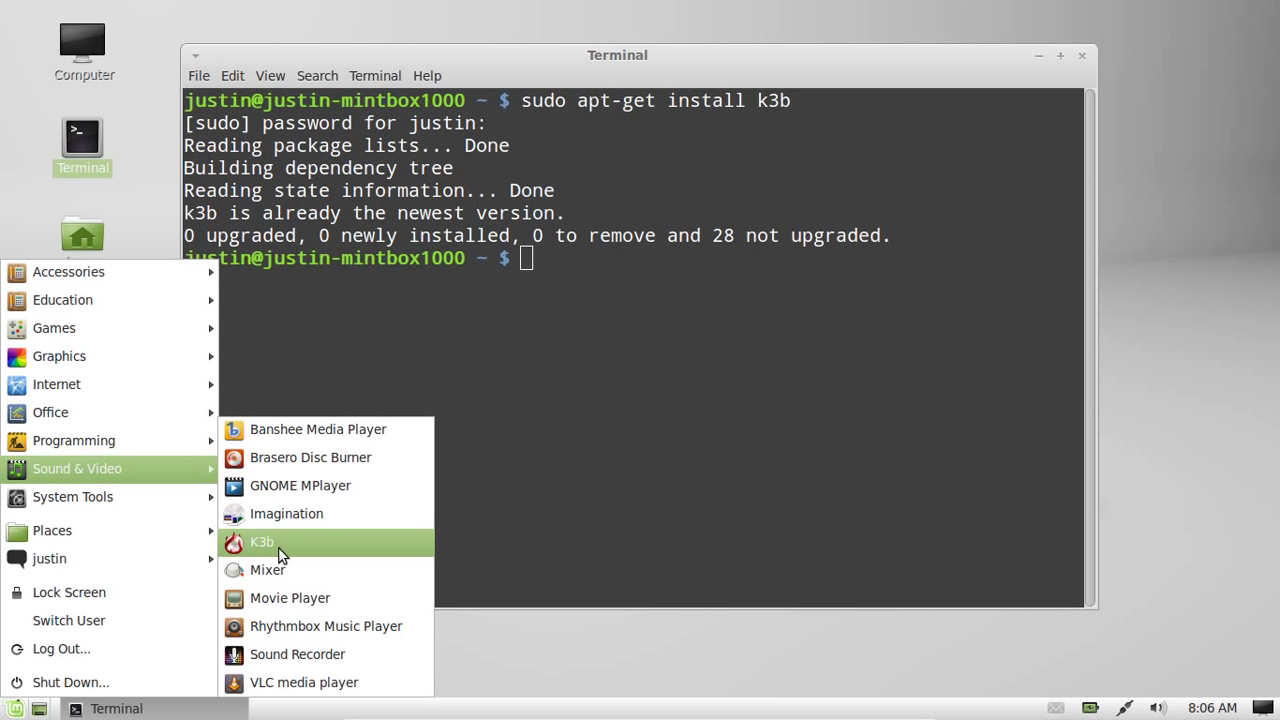
click(278, 542)
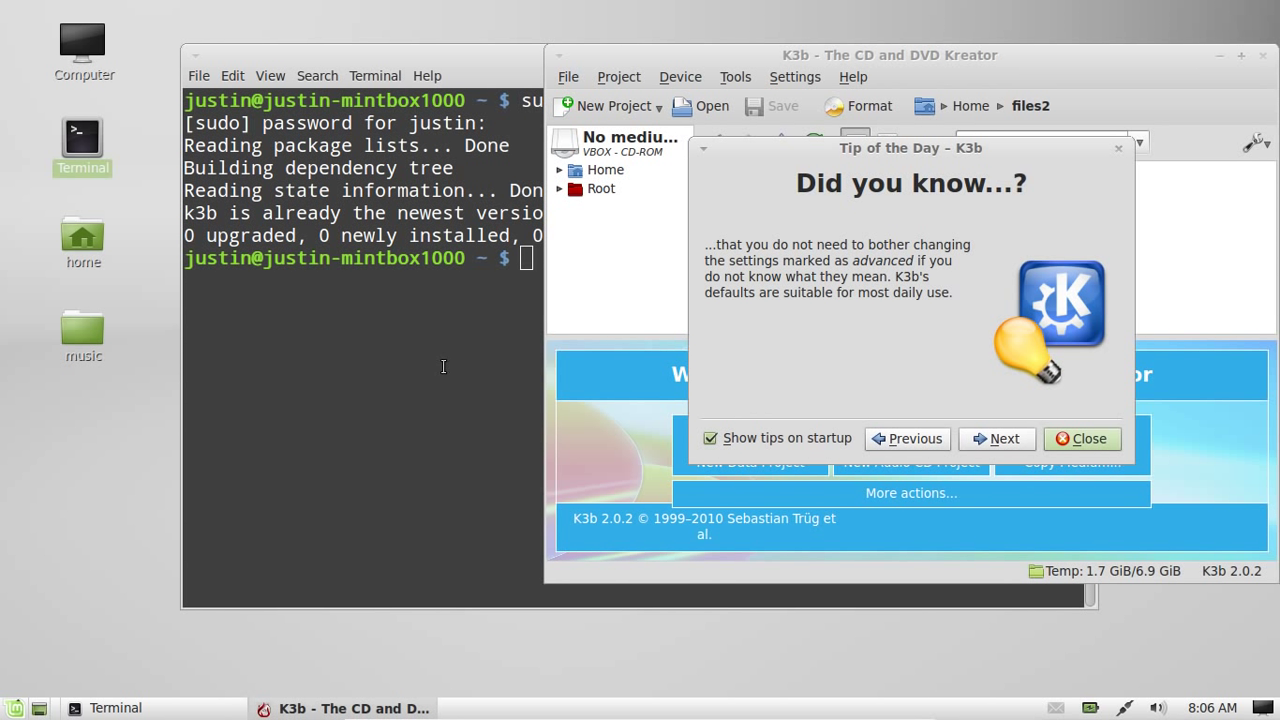
Close the Tip of the Day, move K3b up-left, and briefly view More actions project types.
click(1088, 439)
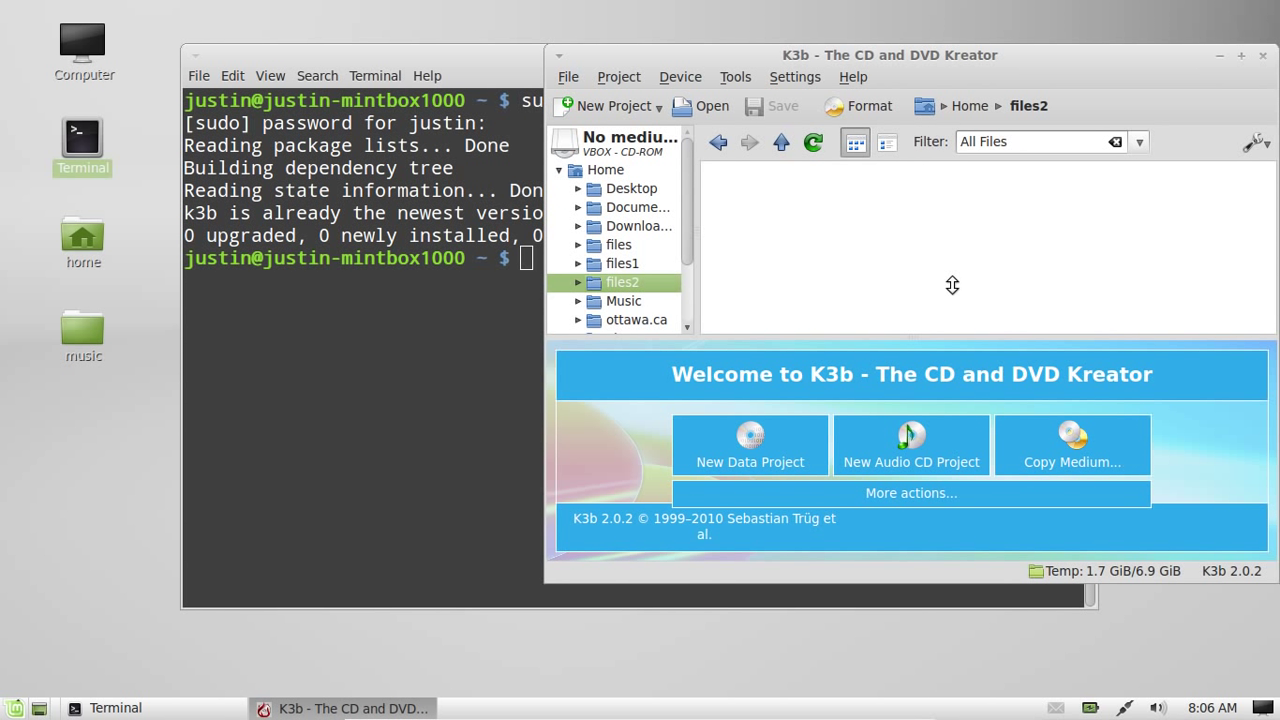
mouse_move(926, 49)
mouse_down()
mouse_move(648, 5)
mouse_move(700, 34)
mouse_up()
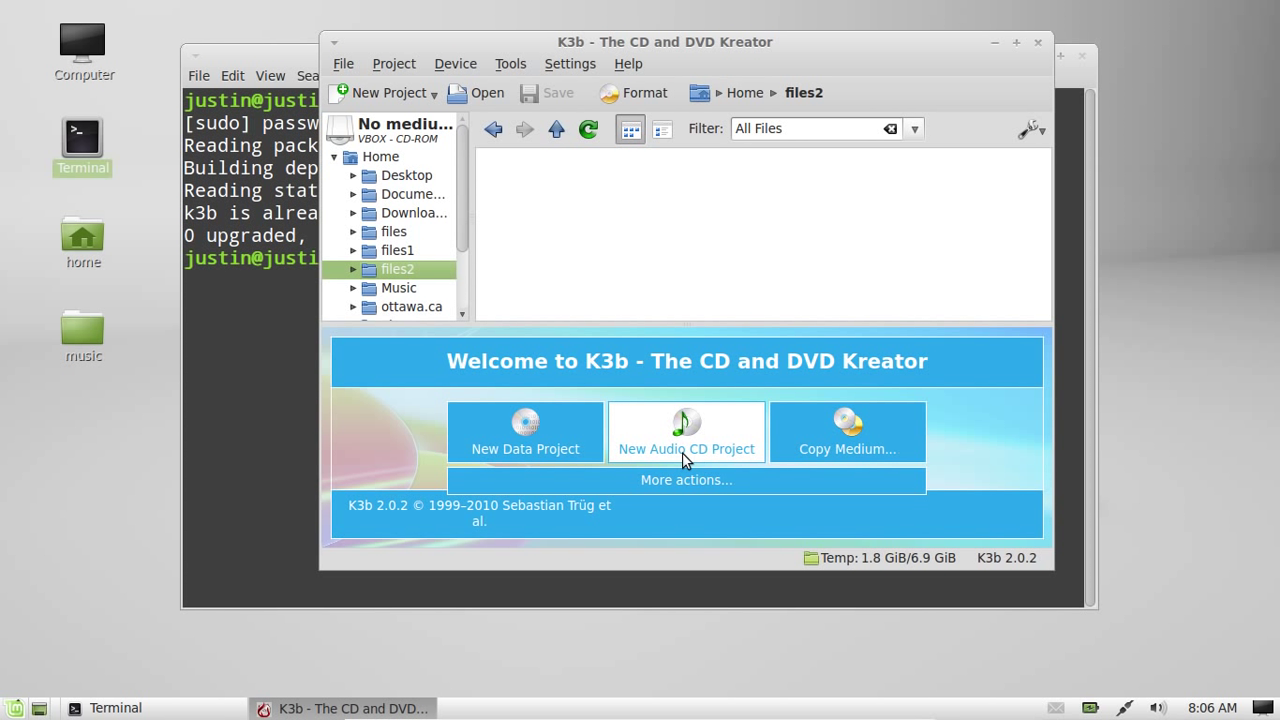
click(841, 488)
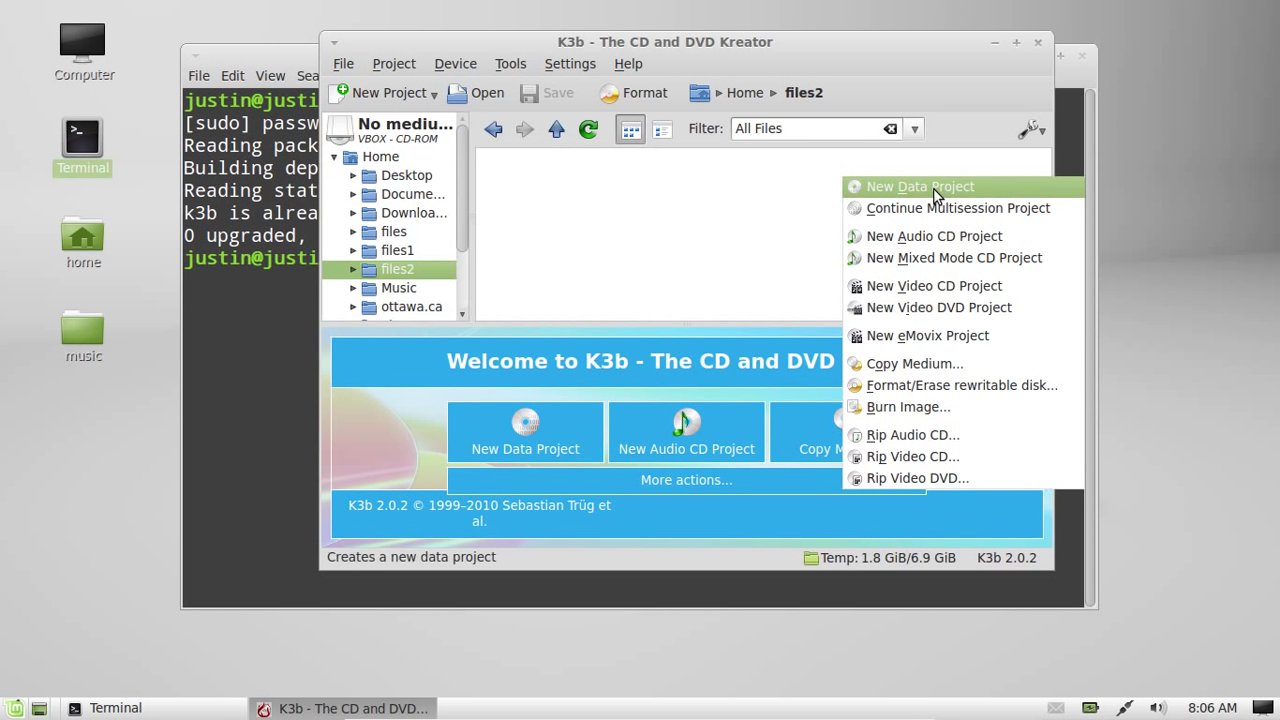
click(692, 256)
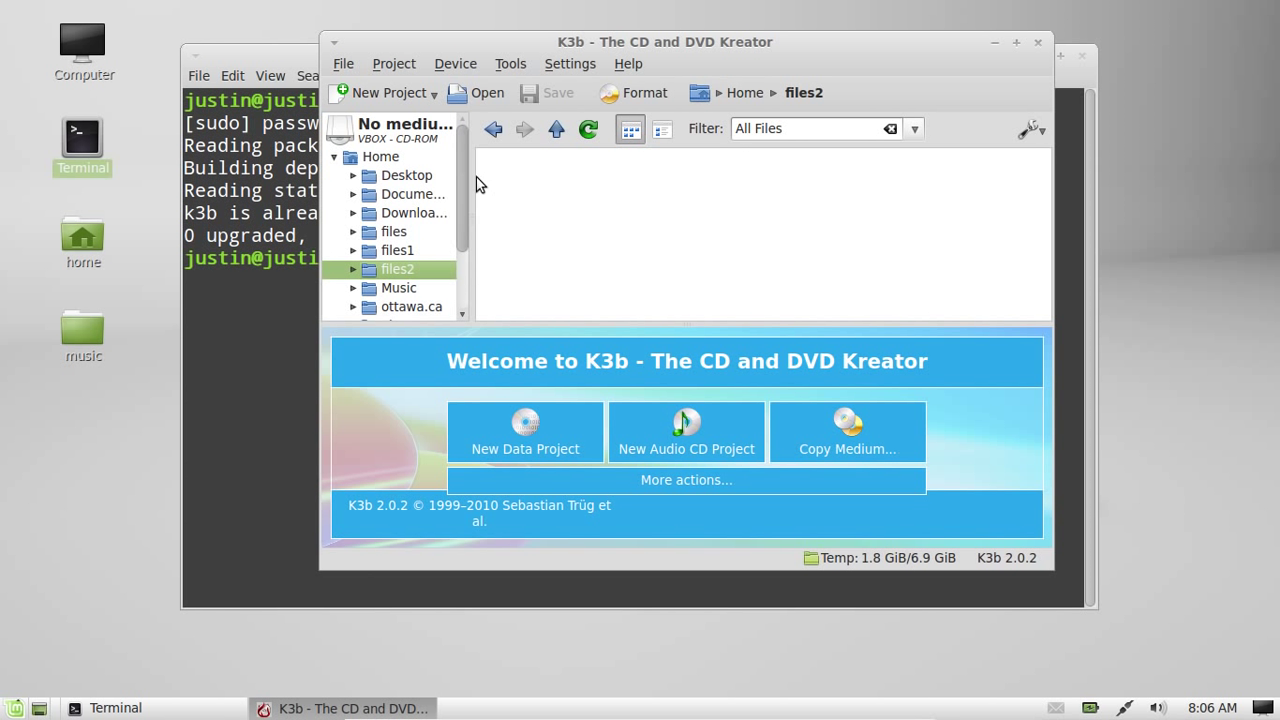
Review the File > New Project types, then close K3b, leaving the Terminal showing.
click(355, 64)
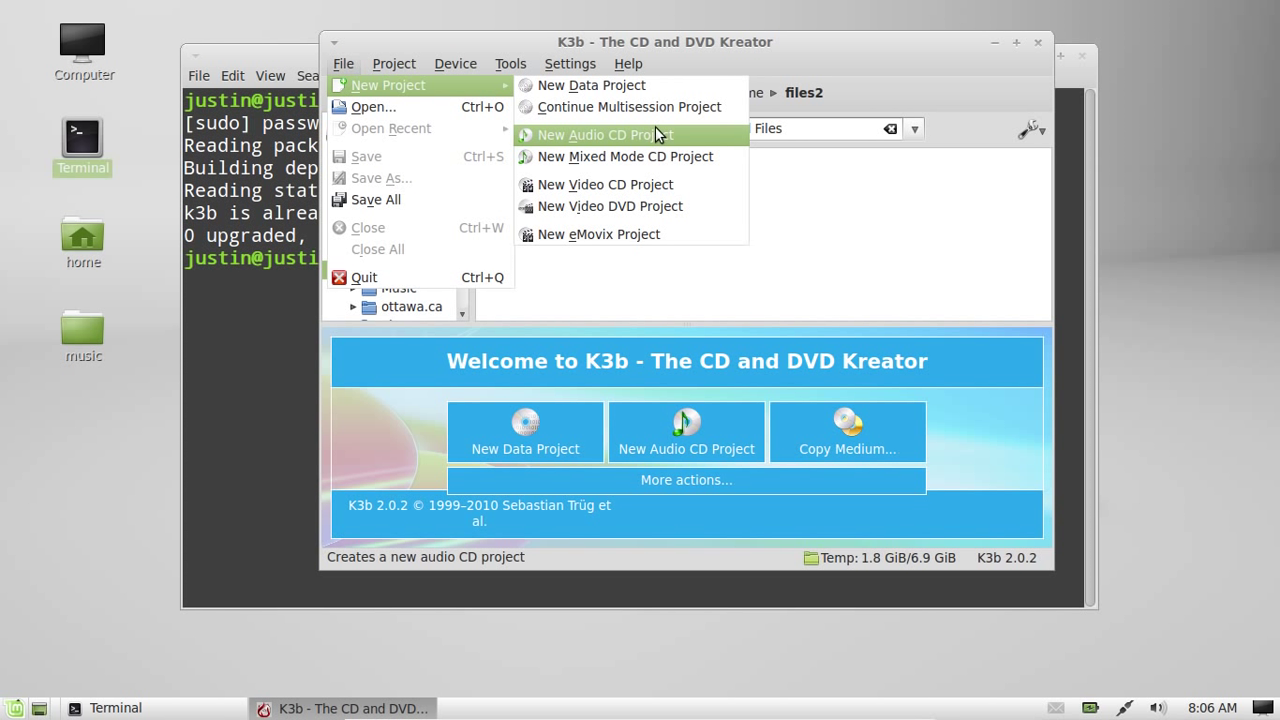
click(305, 10)
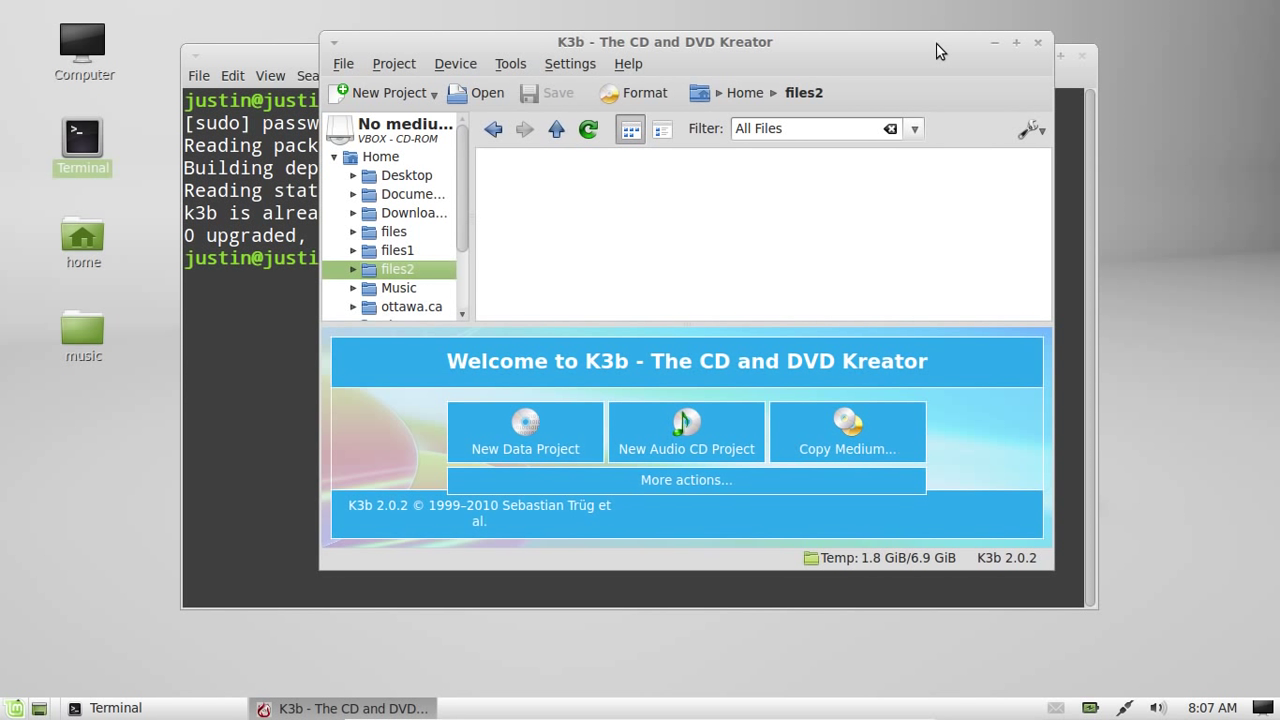
drag(936, 43, 871, 71)
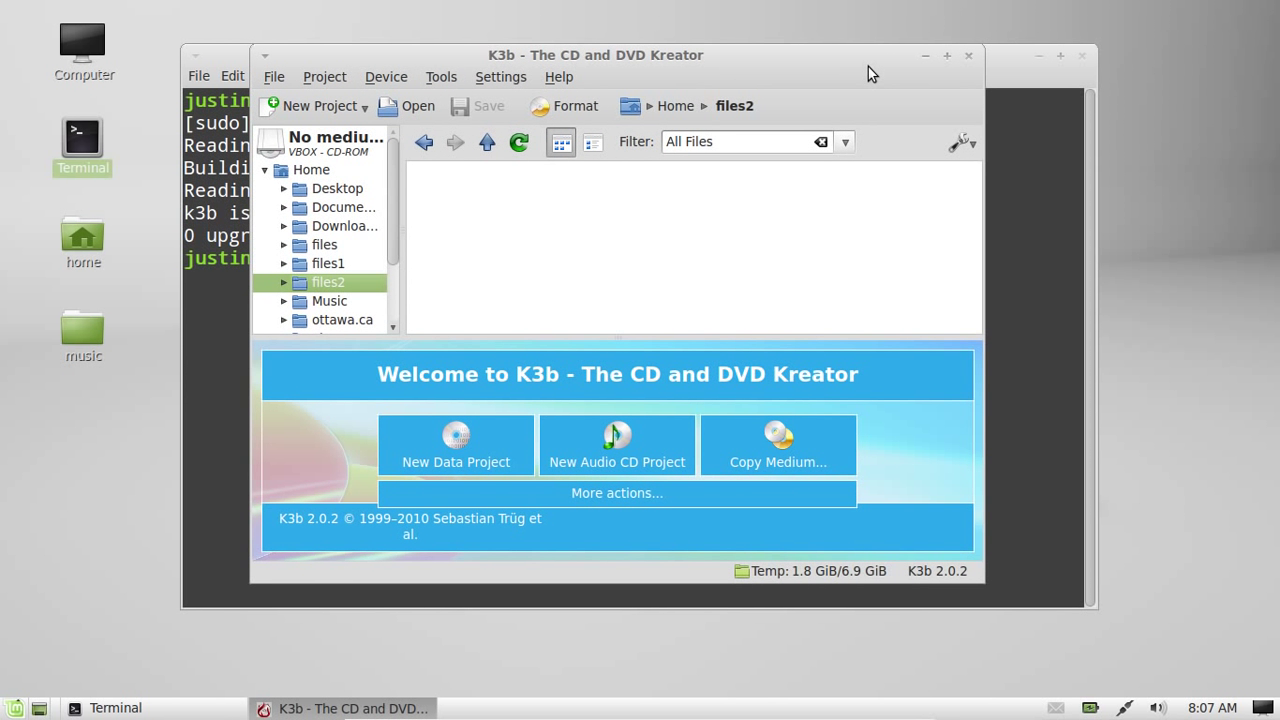
click(970, 56)
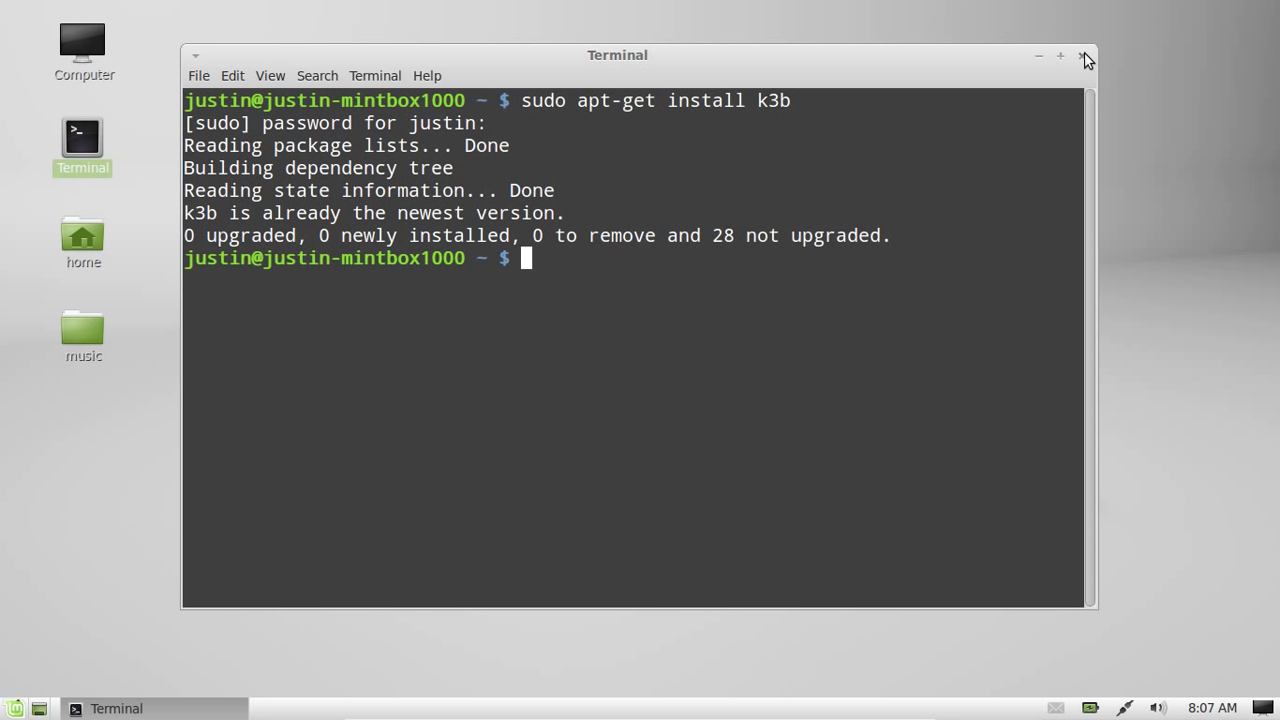